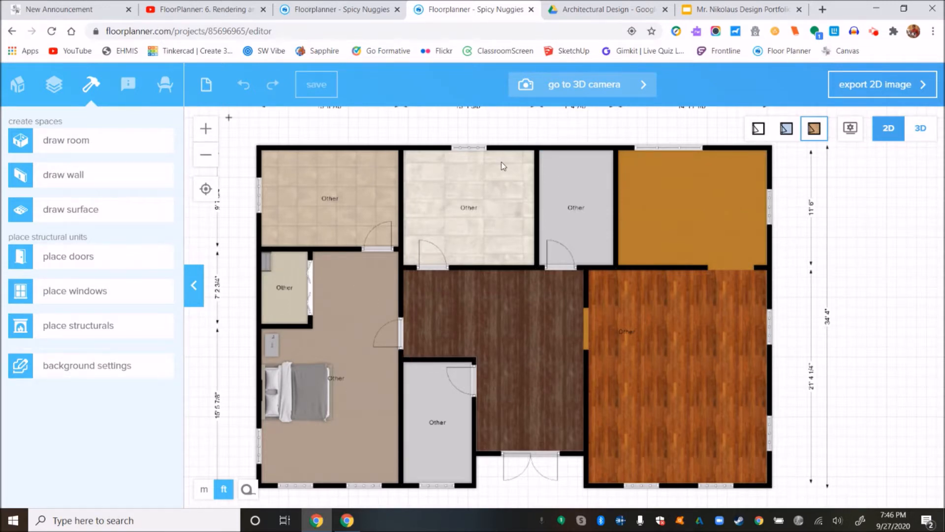
# Look over the house in 3D from above and return to the 2D floor plan
pyautogui.click(930, 134)
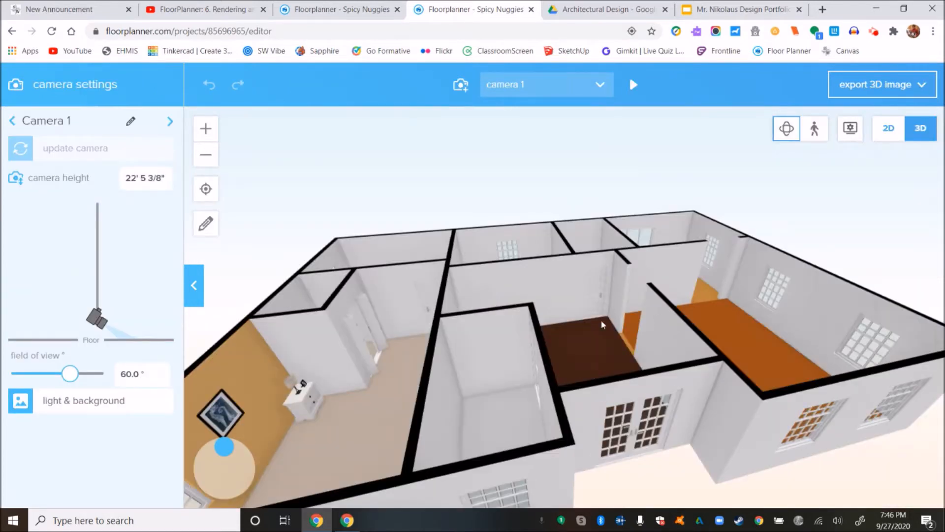
pyautogui.moveTo(454, 351); pyautogui.dragTo(437, 373)
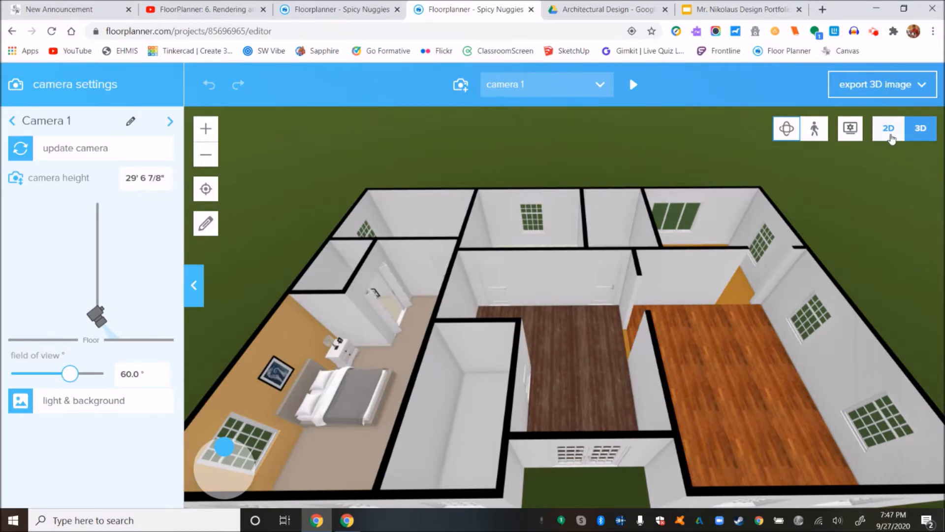
pyautogui.click(899, 134)
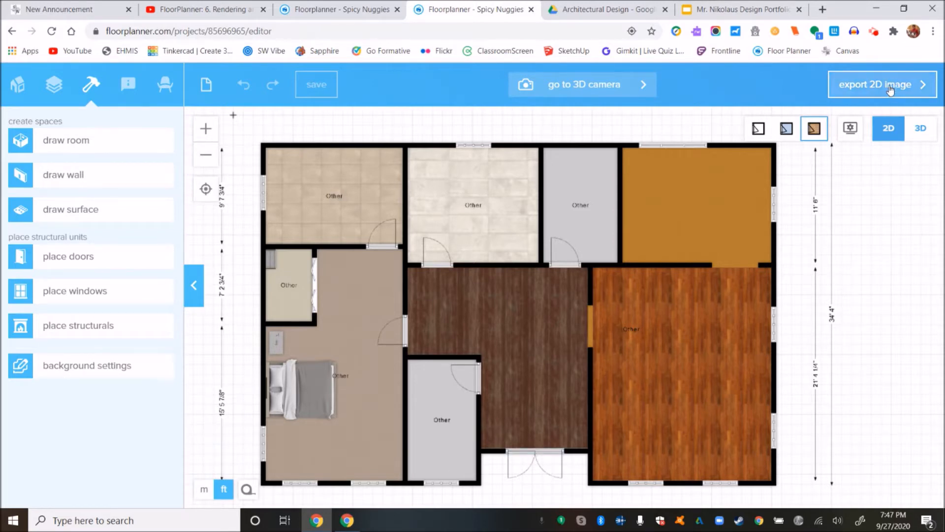
# Export the current design's 2D plan as a landscape JPG with a 16:9 ratio and no scale bar
pyautogui.click(914, 94)
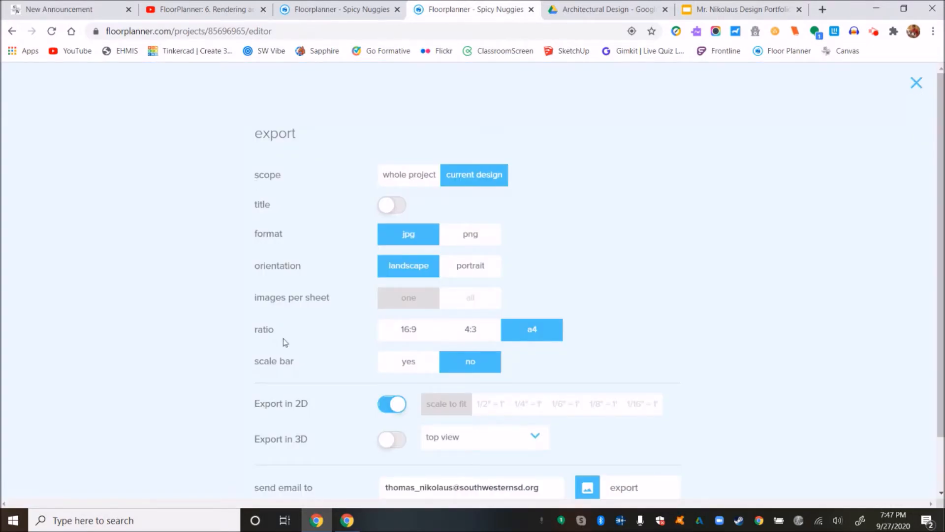
pyautogui.scroll(-1, 291, 347)
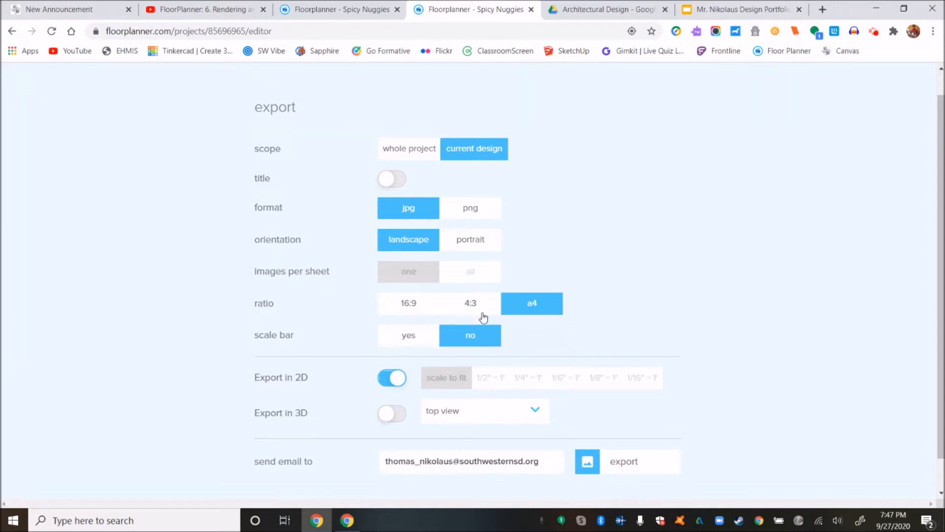
pyautogui.click(416, 310)
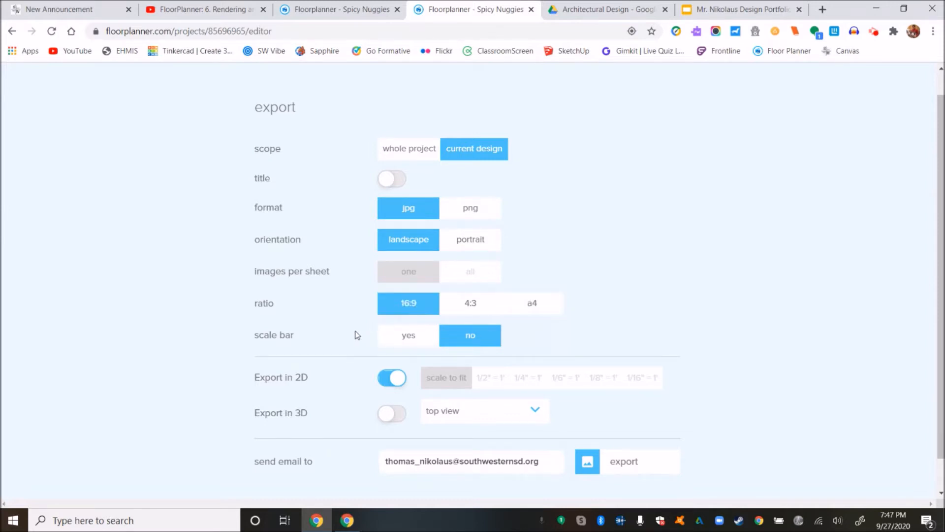
pyautogui.scroll(-1, 359, 335)
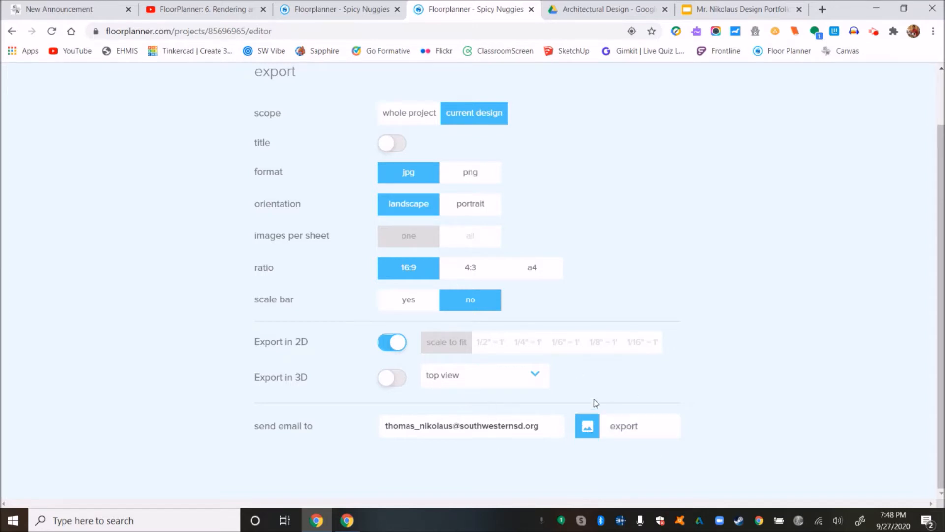
pyautogui.click(601, 424)
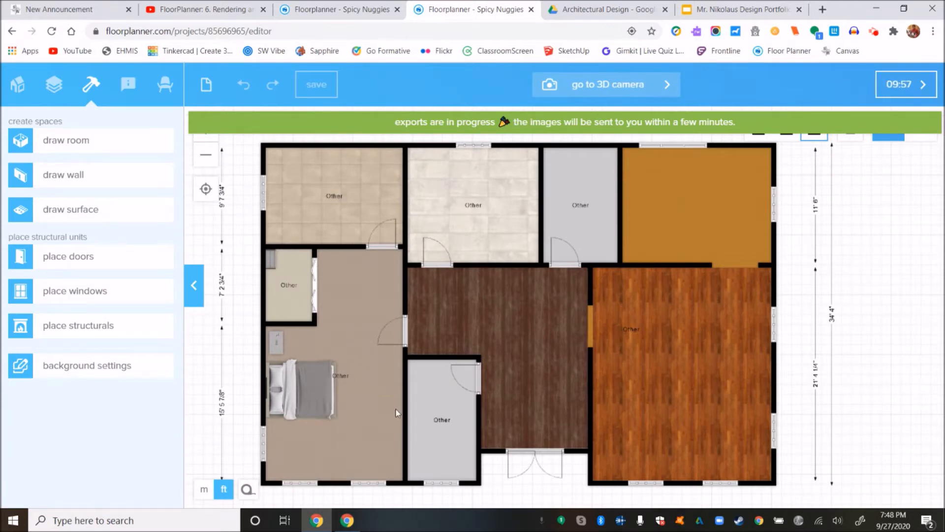
pyautogui.scroll(-1, 236, 182)
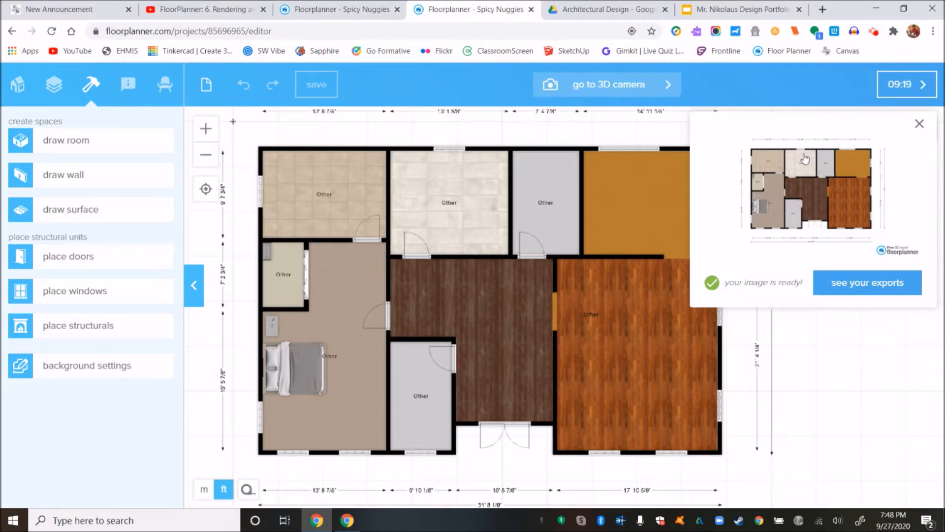
# Go to the project exports, close the old editor page, and view the exported Spicy Nuggies floor plan at full size
pyautogui.click(850, 280)
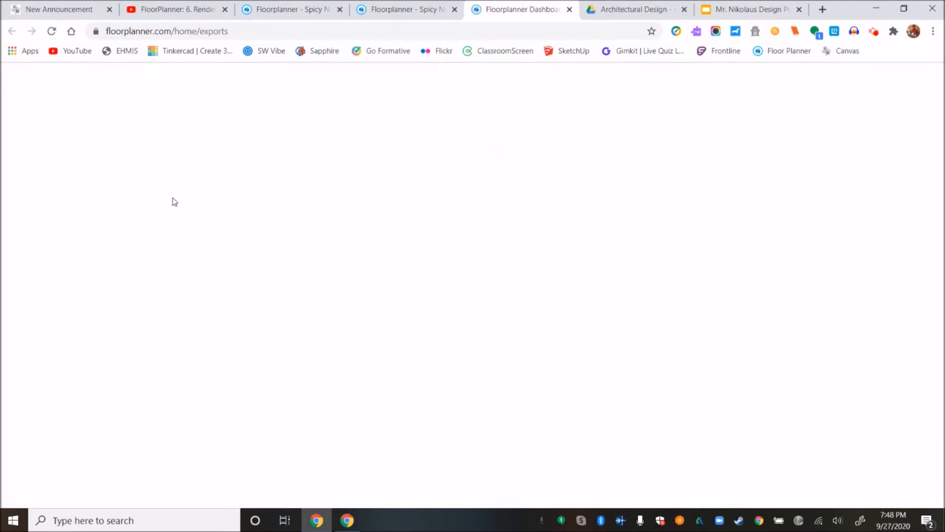
pyautogui.click(340, 9)
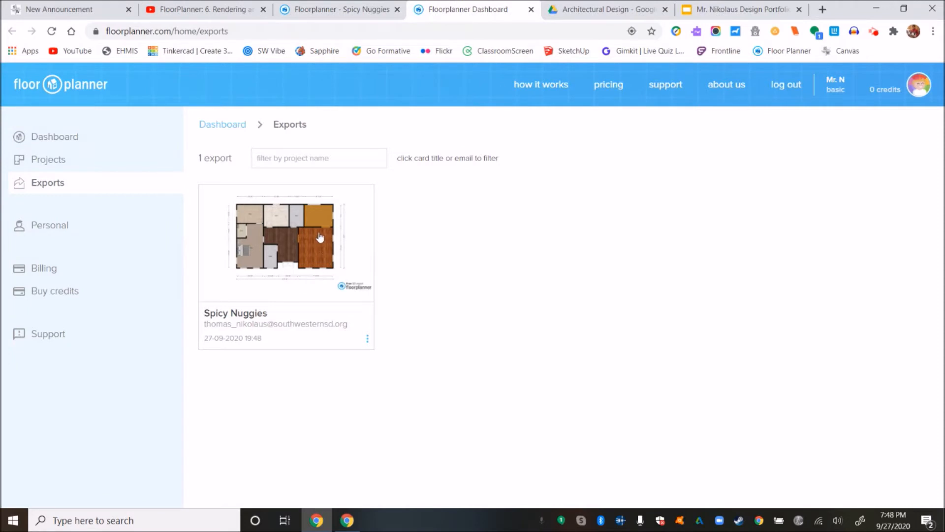
pyautogui.click(334, 266)
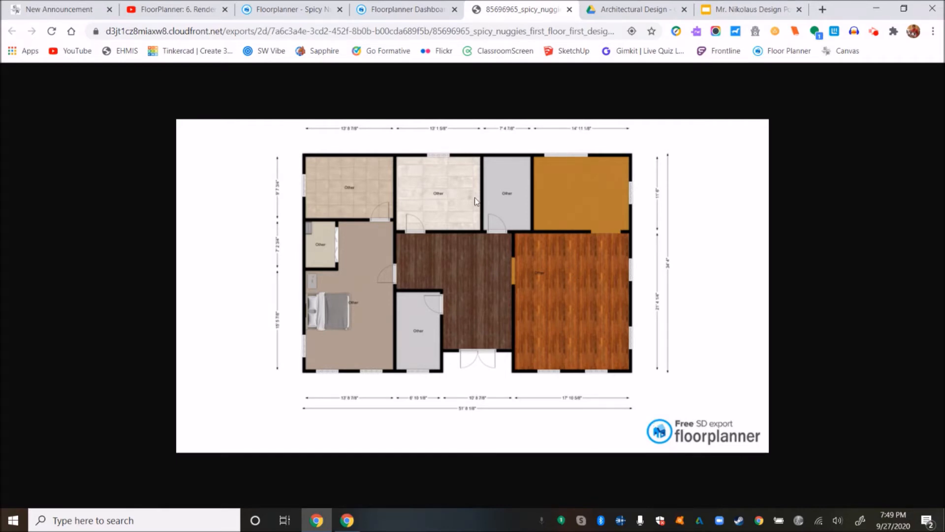
pyautogui.click(570, 10)
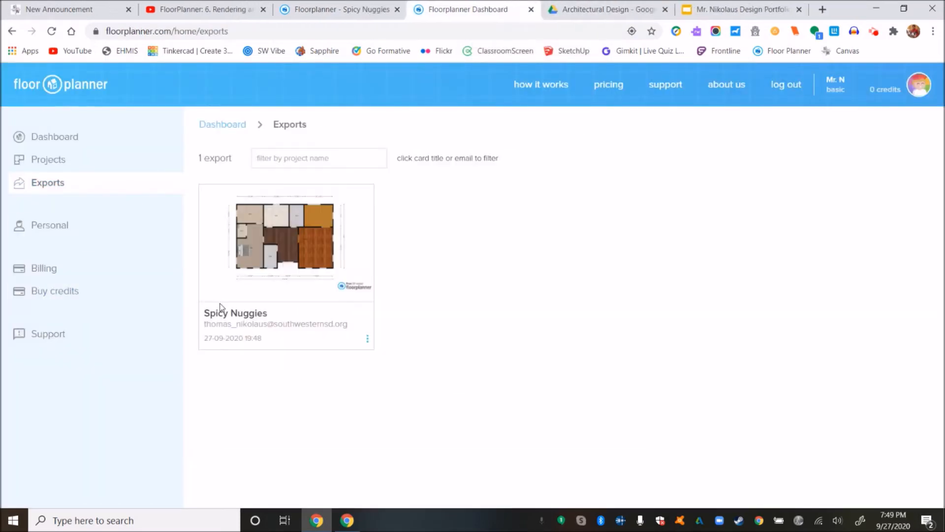
# Go back to the dashboard, find the exports list from there, and open the Spicy Nuggies plan export
pyautogui.click(234, 125)
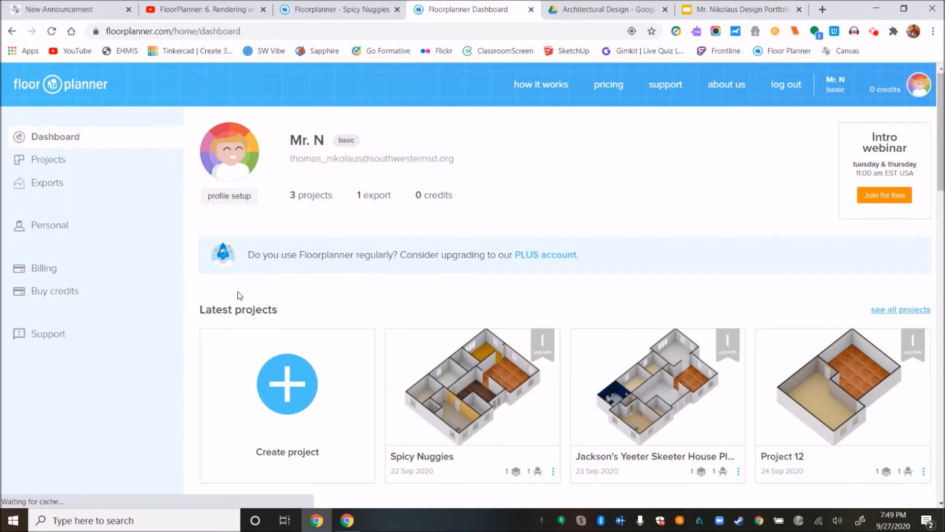
pyautogui.scroll(-1, 239, 295)
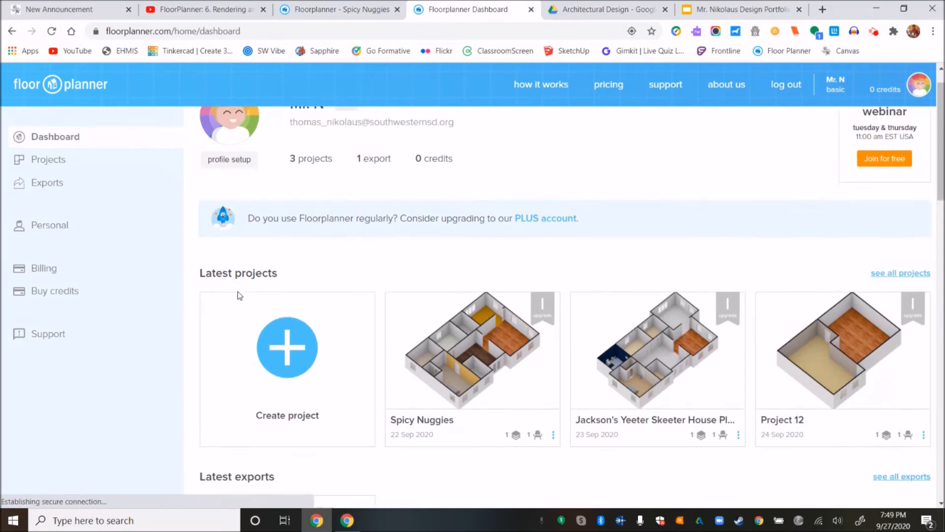
pyautogui.click(48, 183)
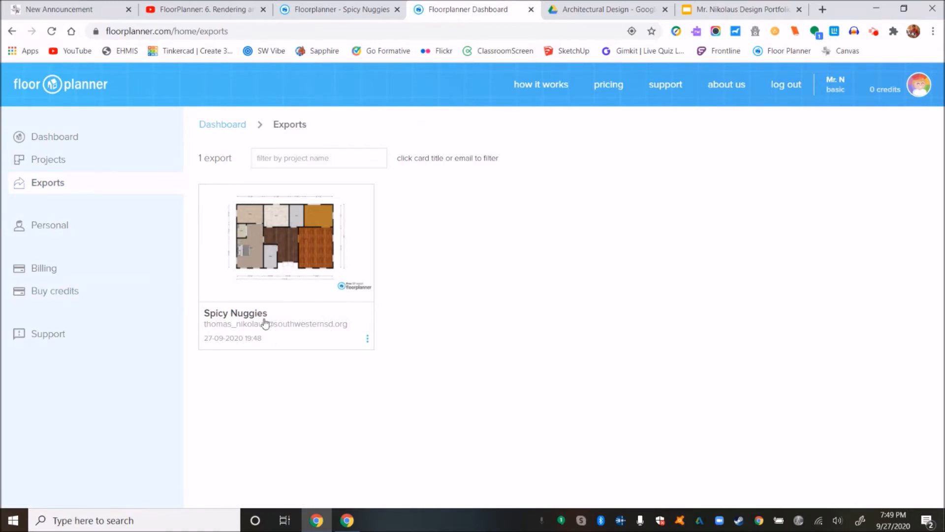
pyautogui.click(329, 239)
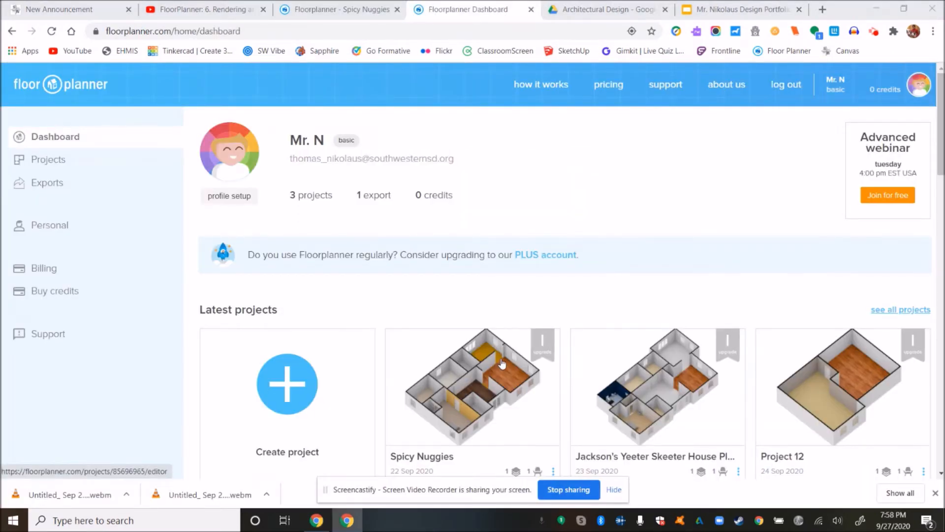
# Open the Spicy Nuggies project in the editor and show the house in 3D
pyautogui.click(498, 375)
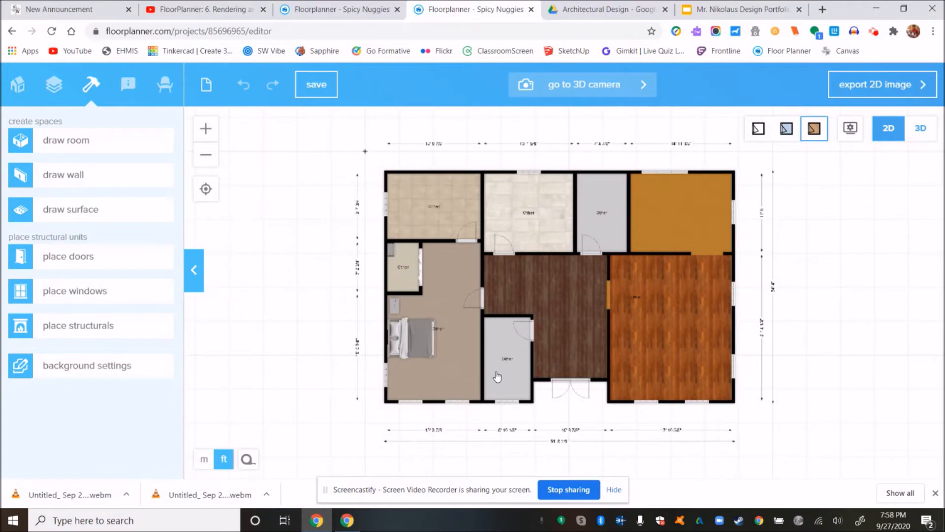
pyautogui.click(933, 132)
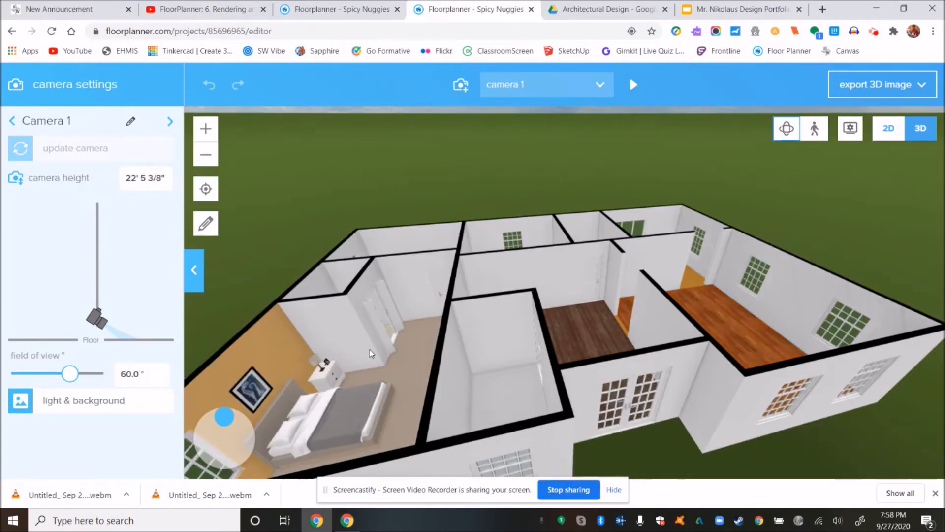
pyautogui.moveTo(373, 352); pyautogui.dragTo(387, 354)
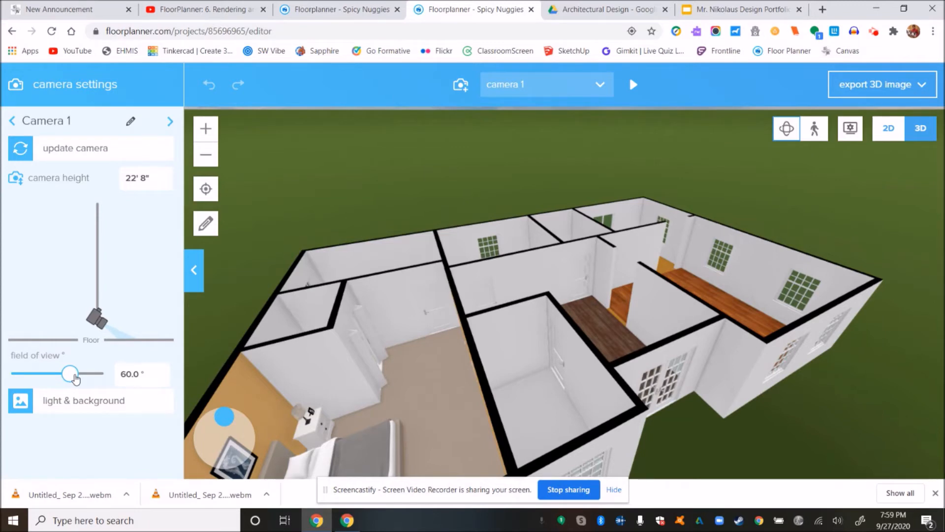
# Set the camera's field of view to 63° and angle it down over the bedroom side so the room interiors show
pyautogui.moveTo(463, 339); pyautogui.dragTo(527, 278, button='right')
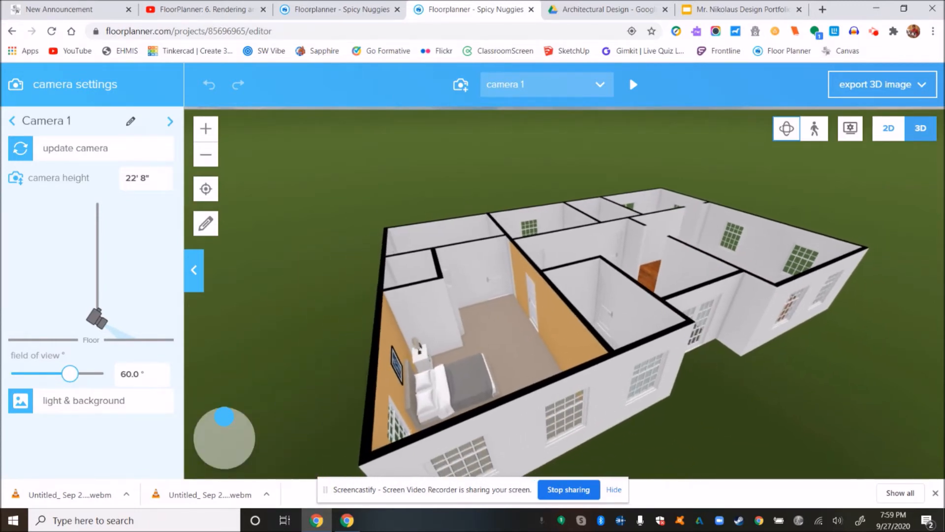
pyautogui.moveTo(70, 374); pyautogui.dragTo(74, 377)
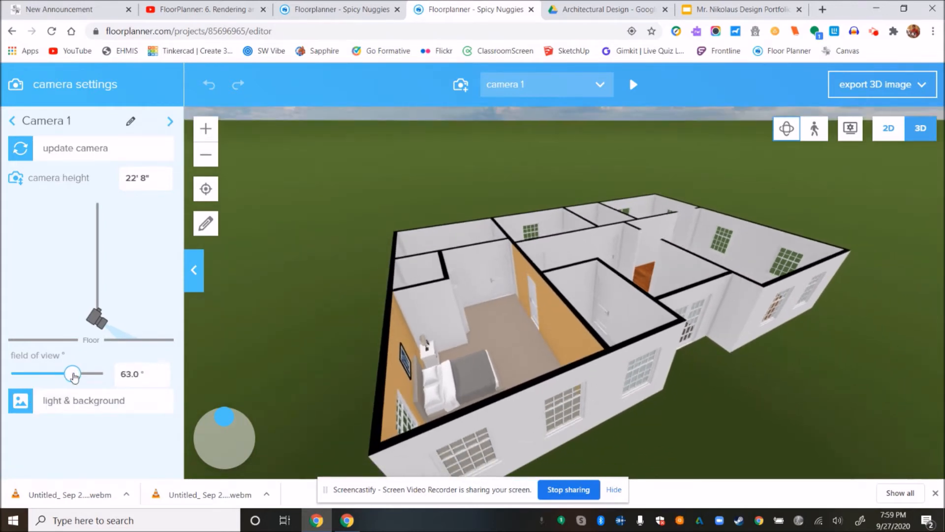
pyautogui.moveTo(557, 376); pyautogui.dragTo(622, 429)
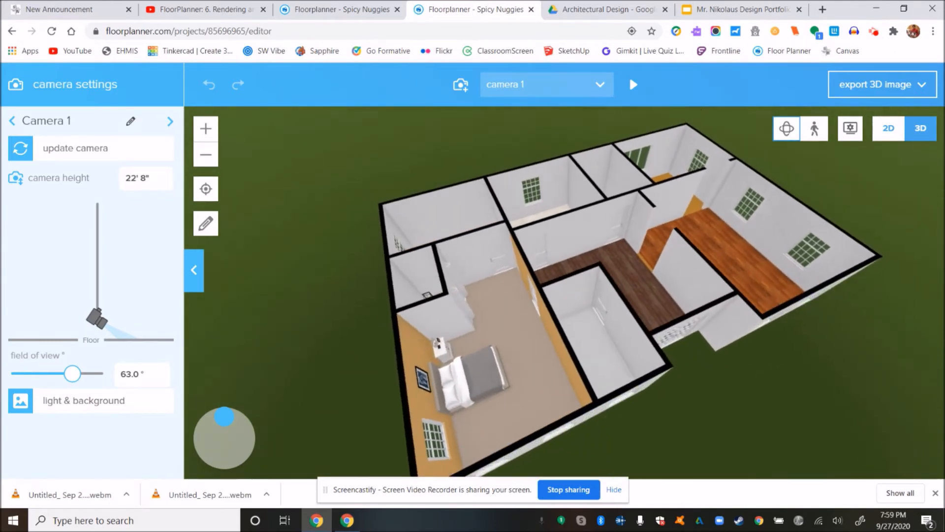
pyautogui.moveTo(623, 429); pyautogui.dragTo(709, 384)
pyautogui.scroll(2, 564, 292)
pyautogui.moveTo(645, 389); pyautogui.dragTo(586, 413)
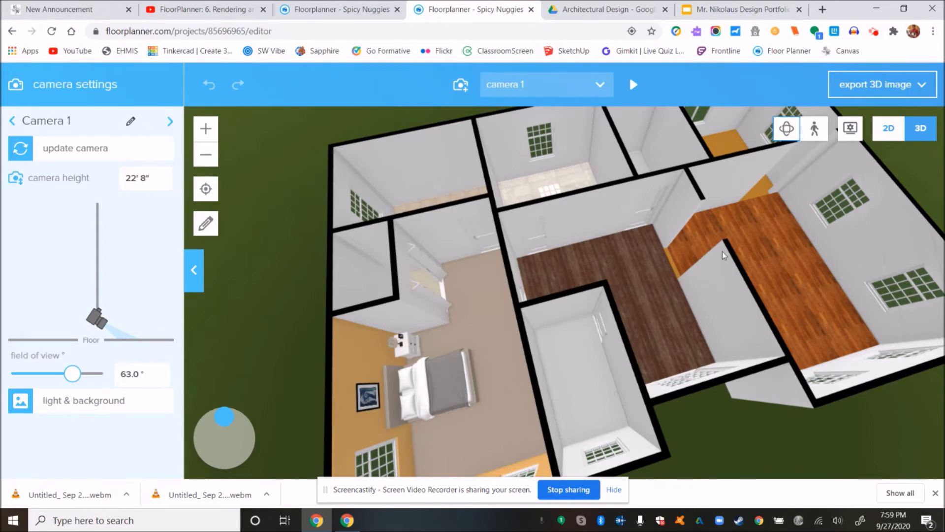
# Start an SD fast preview export of the 3D view and fit more of the house in frame with a 65° field of view
pyautogui.click(922, 84)
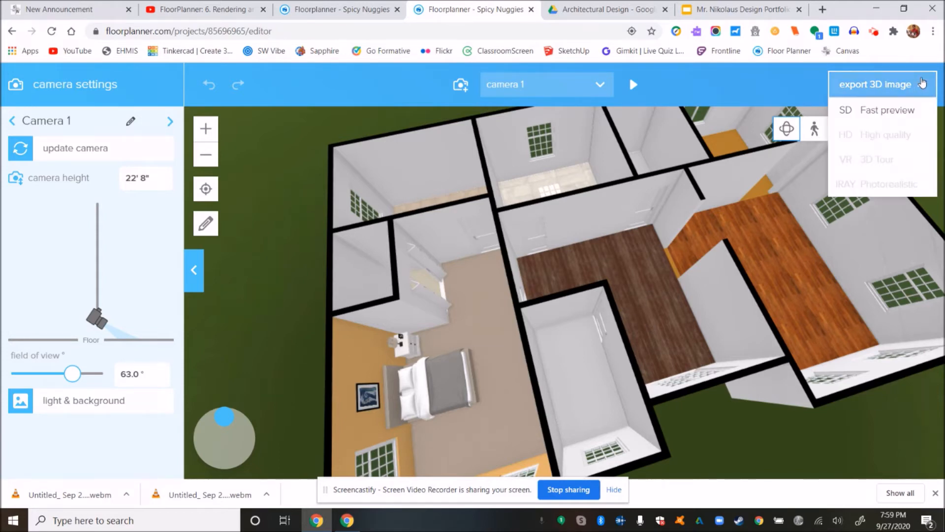
pyautogui.click(893, 110)
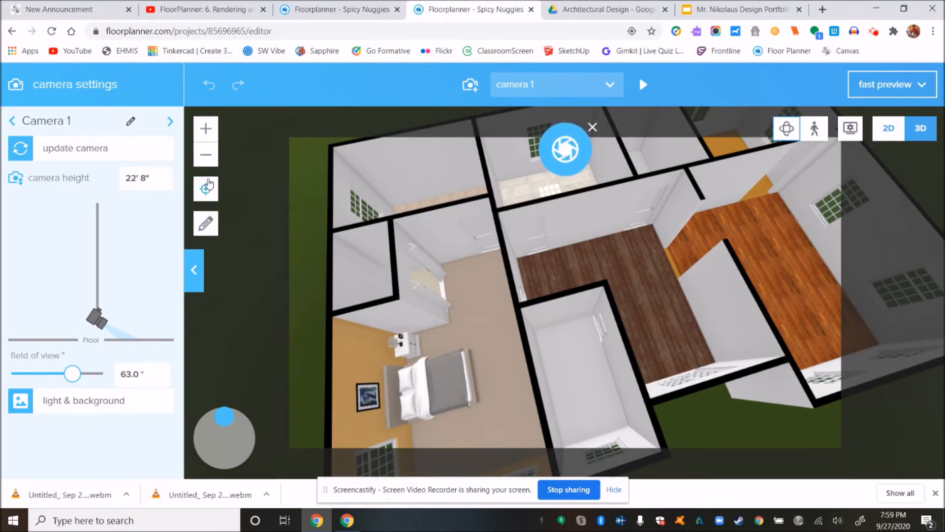
pyautogui.click(206, 154)
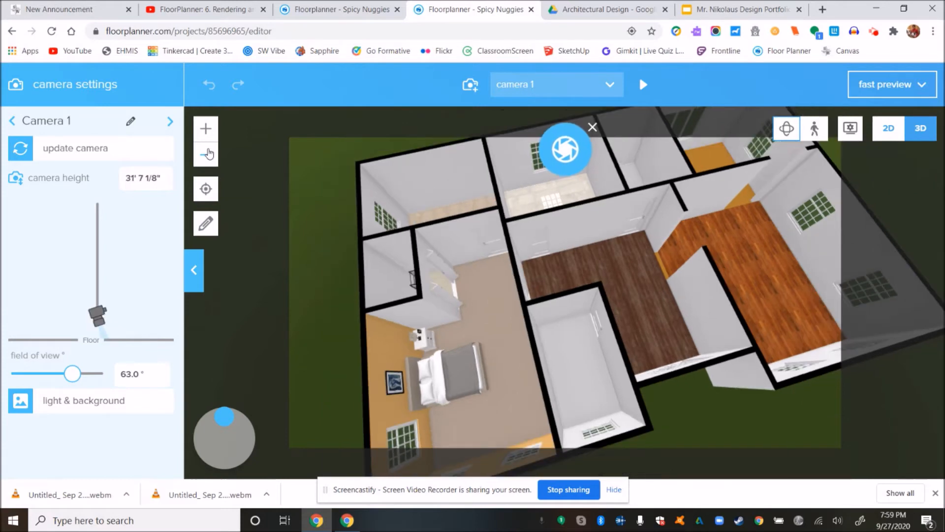
pyautogui.click(206, 154)
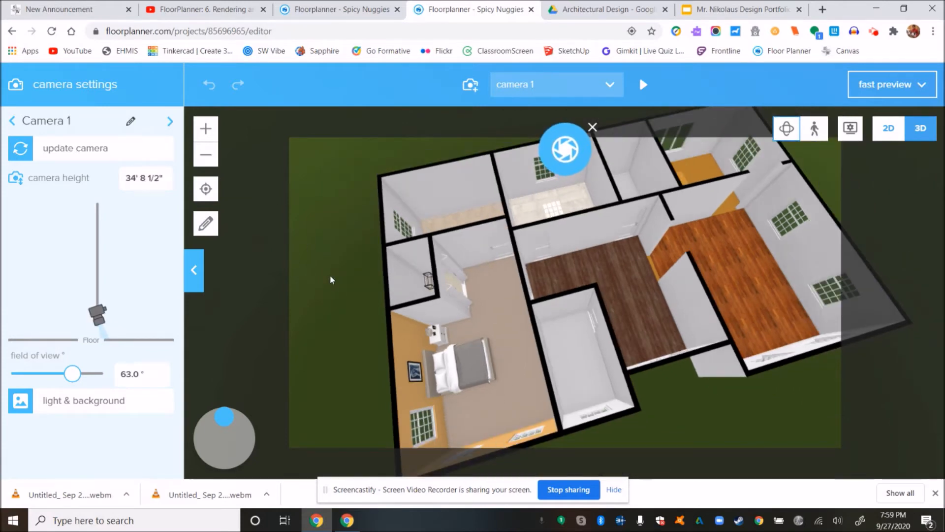
pyautogui.moveTo(72, 378); pyautogui.dragTo(76, 379)
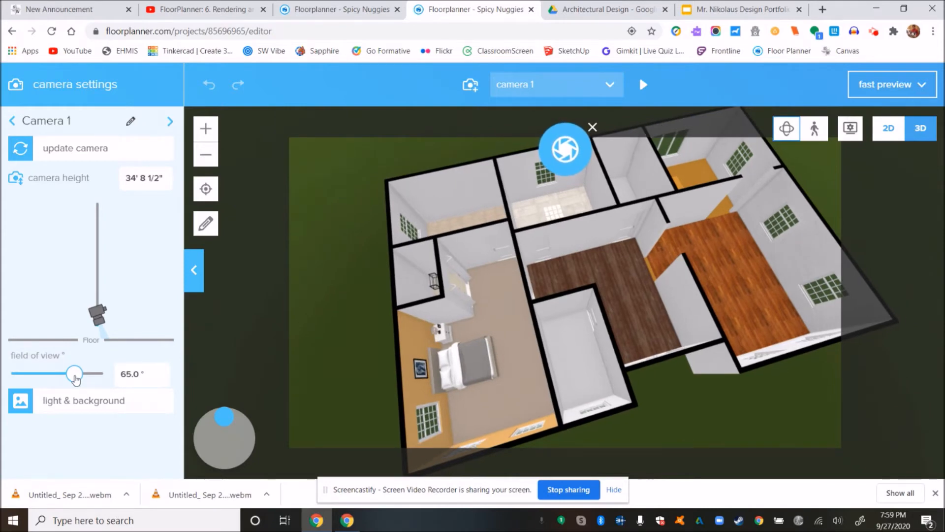
# Tilt the view slightly, render the framed 3D image, and save the changes by updating camera 1
pyautogui.scroll(1, 463, 316)
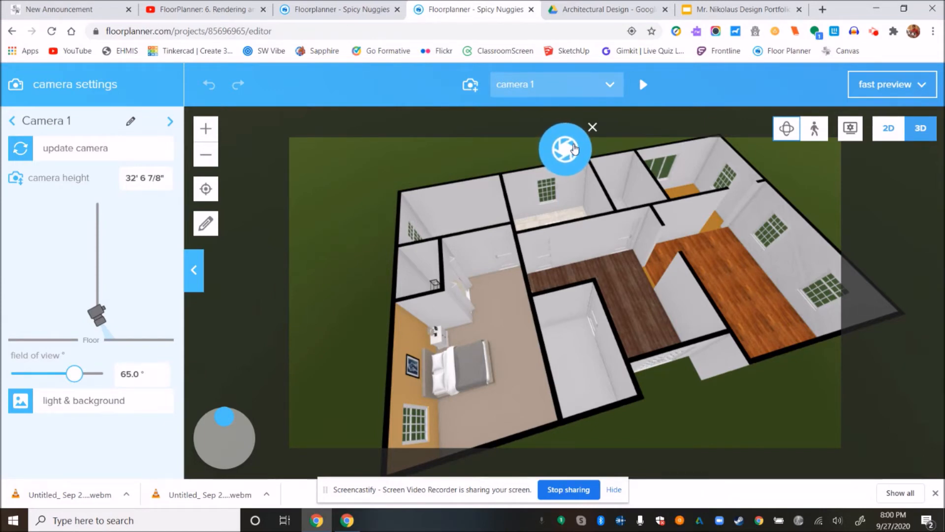
pyautogui.click(574, 147)
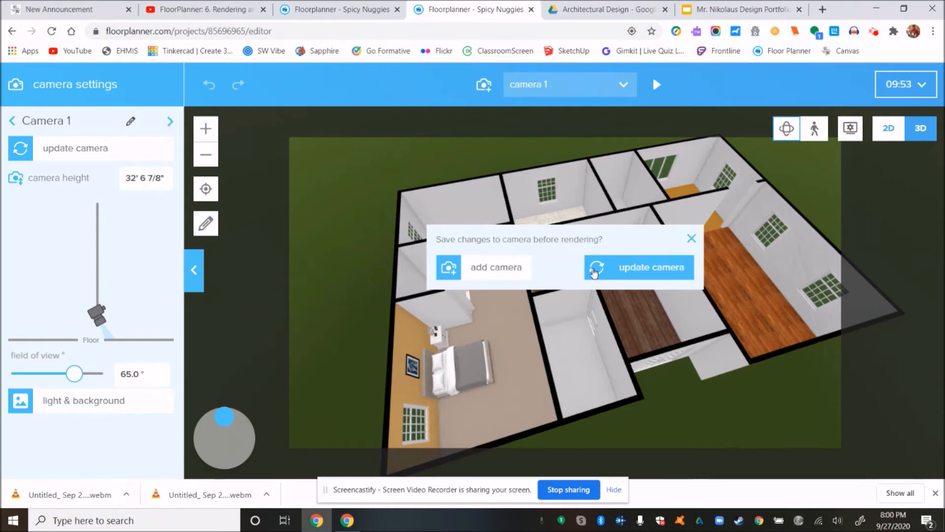
pyautogui.click(594, 272)
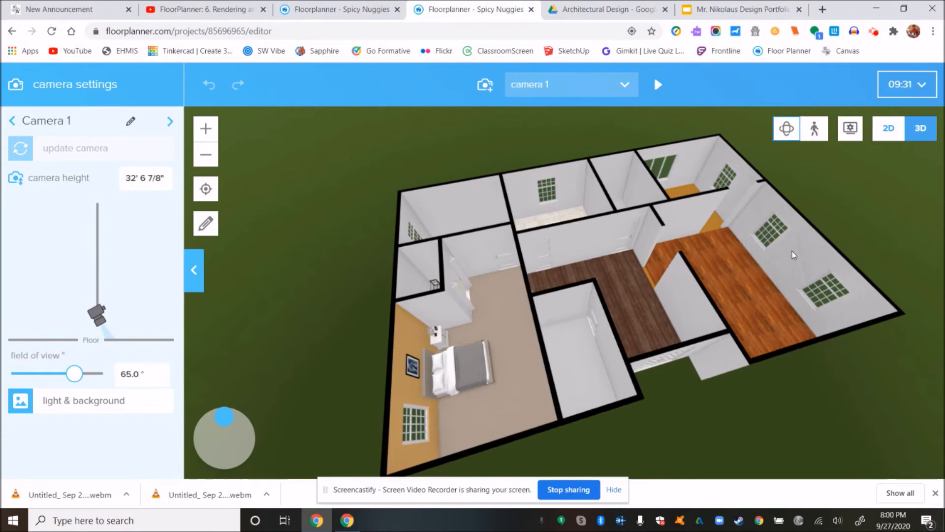
# View the house in 3D from the large wood-floored room's side, dismiss the export preview, and return to the 2D plan
pyautogui.moveTo(707, 257); pyautogui.dragTo(619, 243)
pyautogui.moveTo(619, 242); pyautogui.dragTo(551, 198, button='right')
pyautogui.scroll(-4, 564, 275)
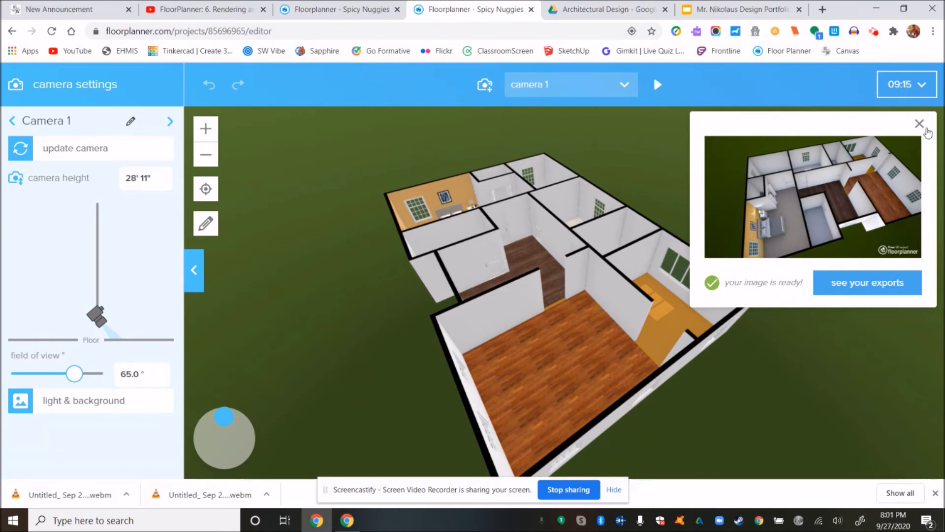
pyautogui.click(919, 123)
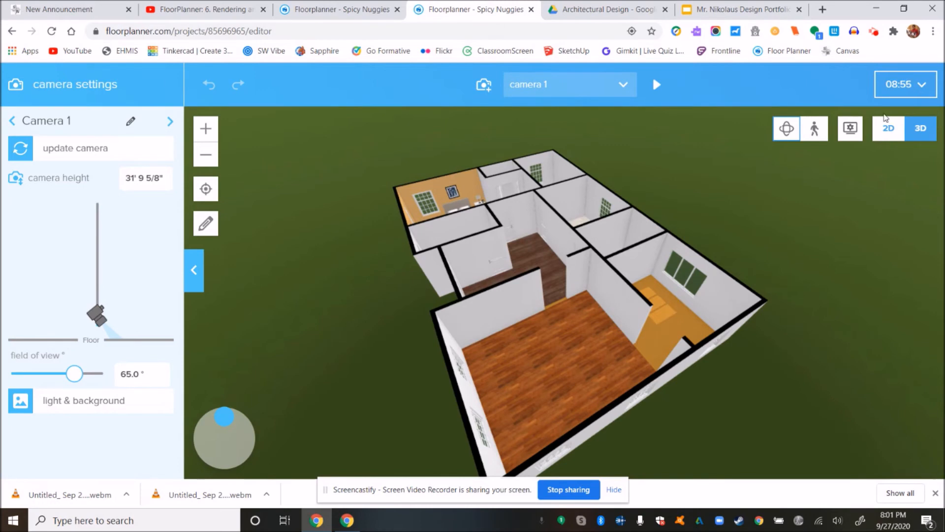
pyautogui.click(886, 126)
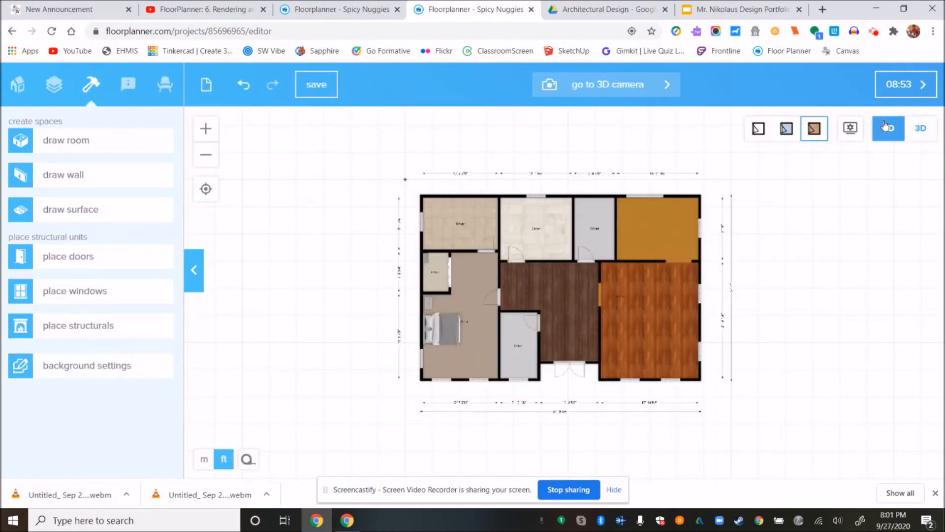
# View the house in 3D from several sides and examine the bedroom closely from above
pyautogui.click(917, 129)
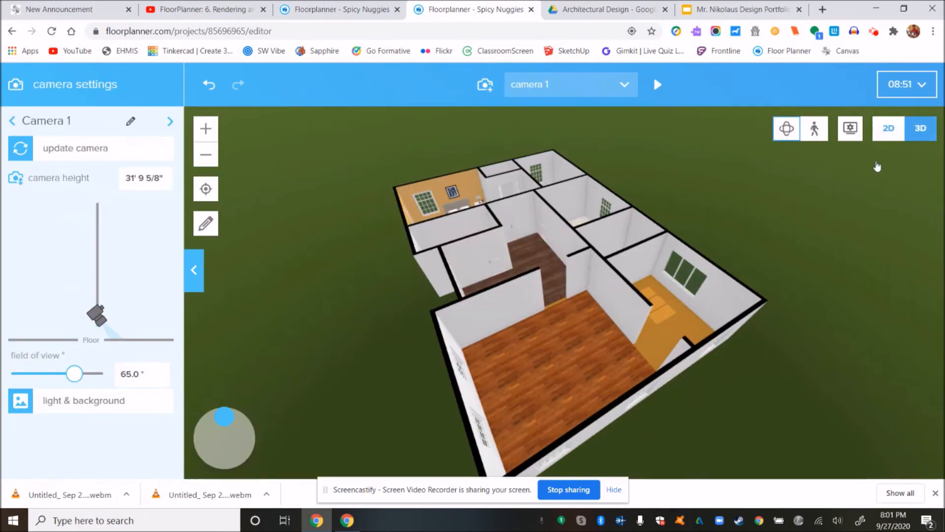
pyautogui.moveTo(636, 257); pyautogui.dragTo(776, 211)
pyautogui.scroll(-3, 728, 312)
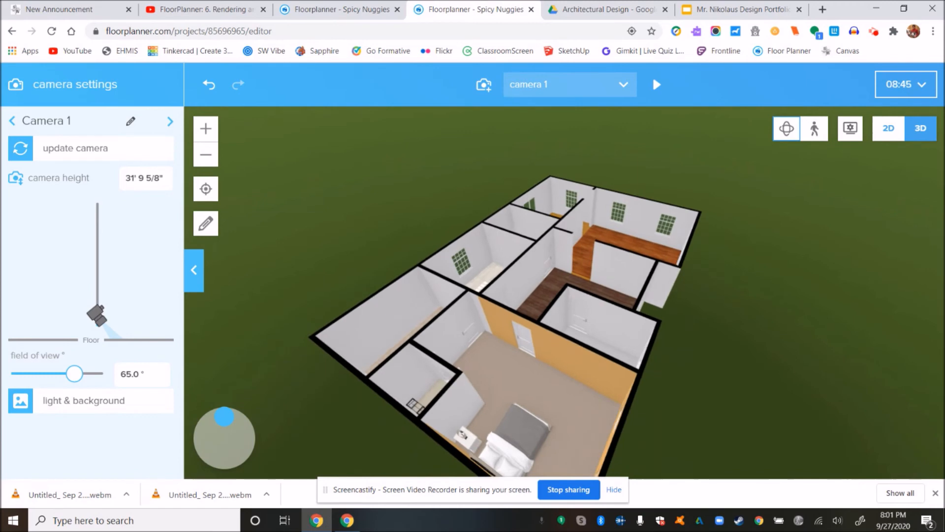
pyautogui.moveTo(727, 312); pyautogui.dragTo(681, 301)
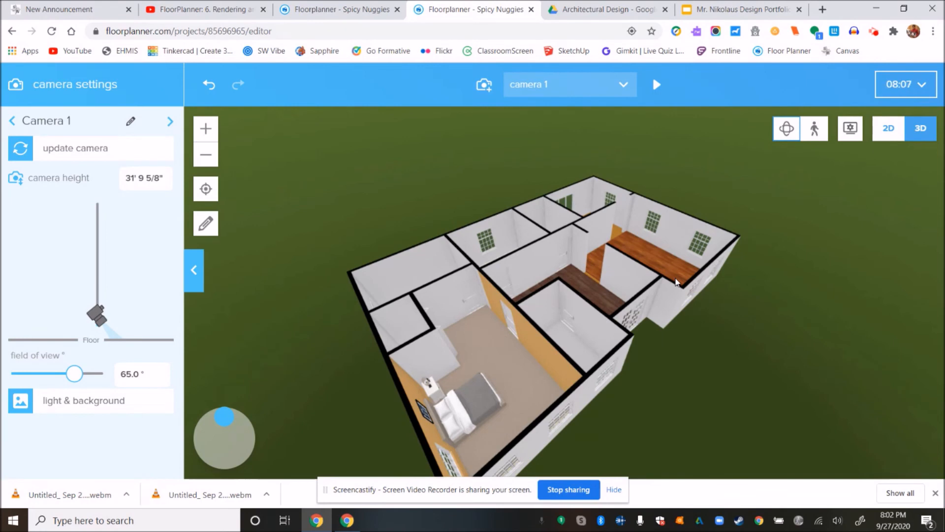
pyautogui.moveTo(722, 339); pyautogui.dragTo(641, 367)
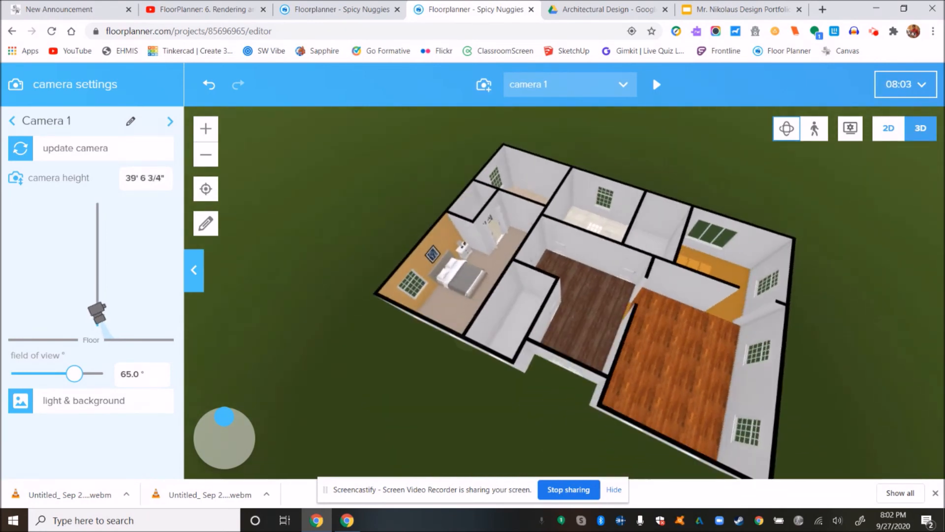
pyautogui.scroll(5, 640, 362)
pyautogui.scroll(-5, 640, 363)
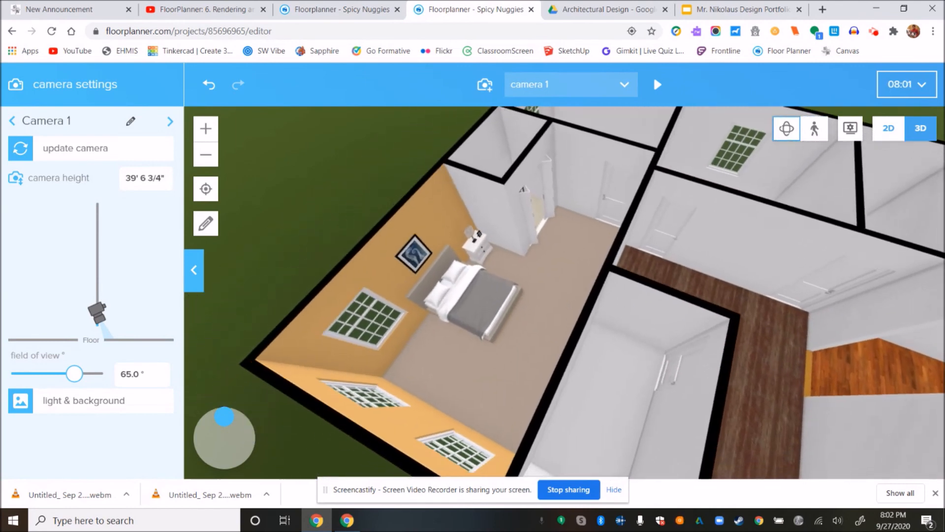
pyautogui.scroll(4, 589, 357)
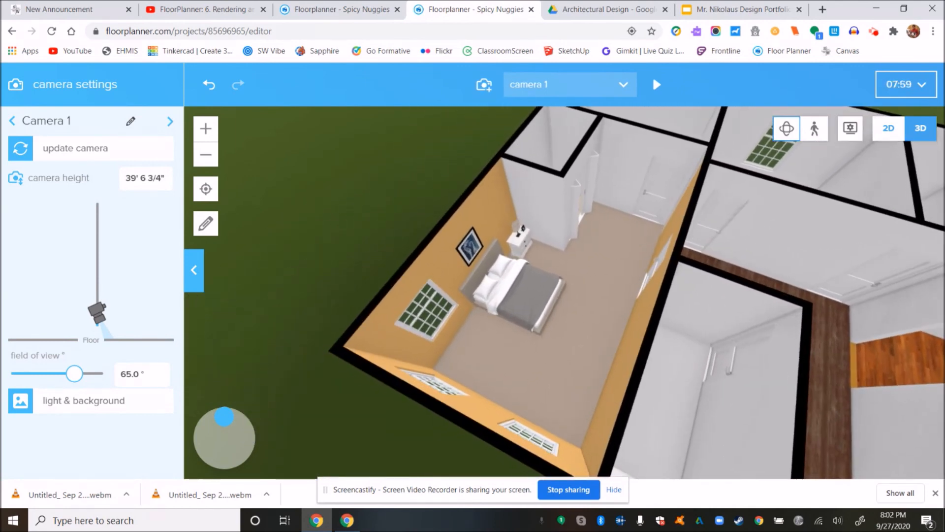
pyautogui.scroll(-3, 609, 293)
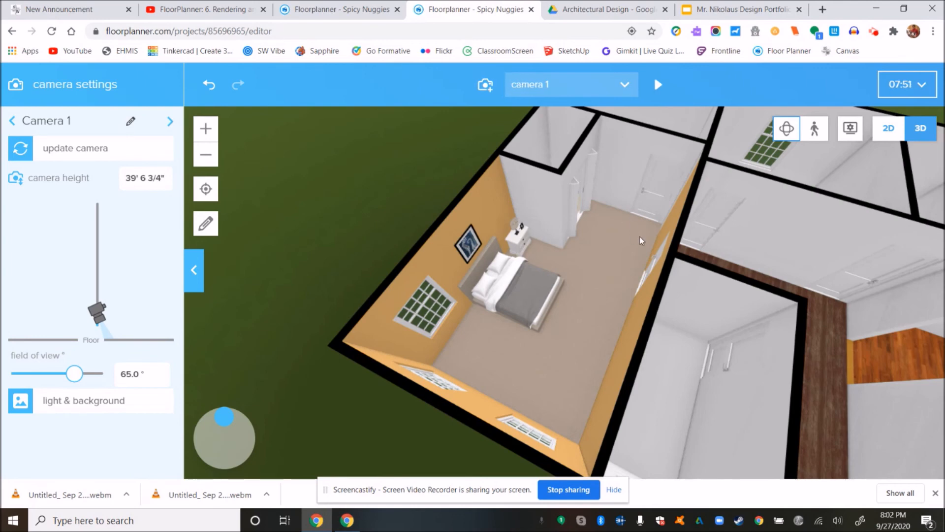
# Switch to first-person walk mode and walk through the house into the bedroom, facing the bed and nightstand
pyautogui.click(815, 129)
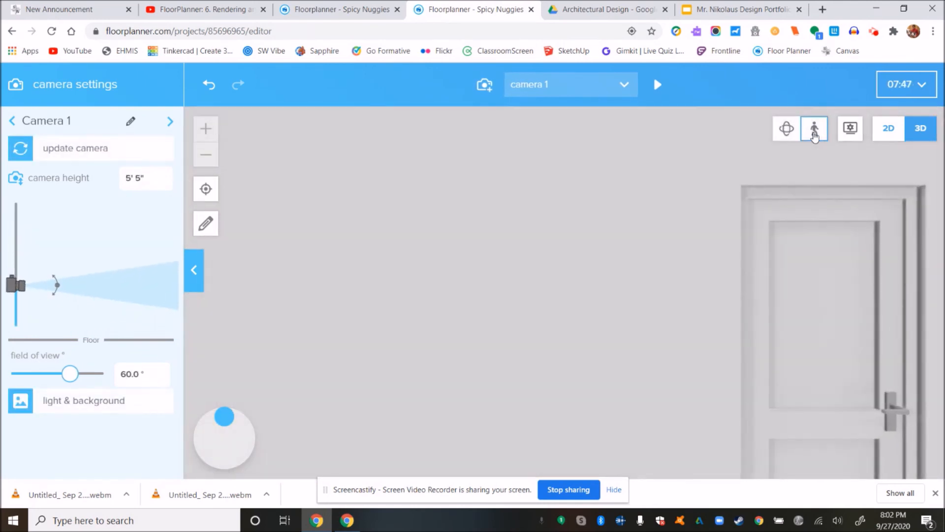
pyautogui.press('Left')
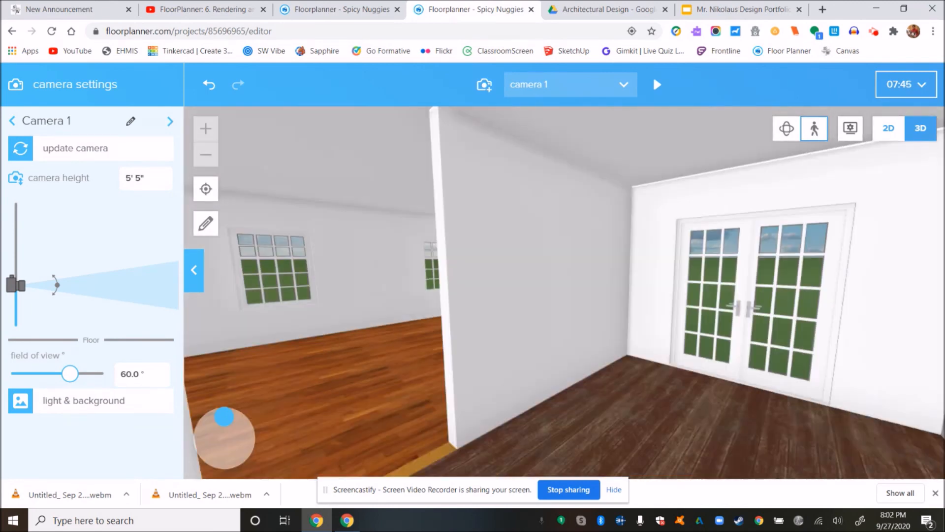
pyautogui.press('Up')
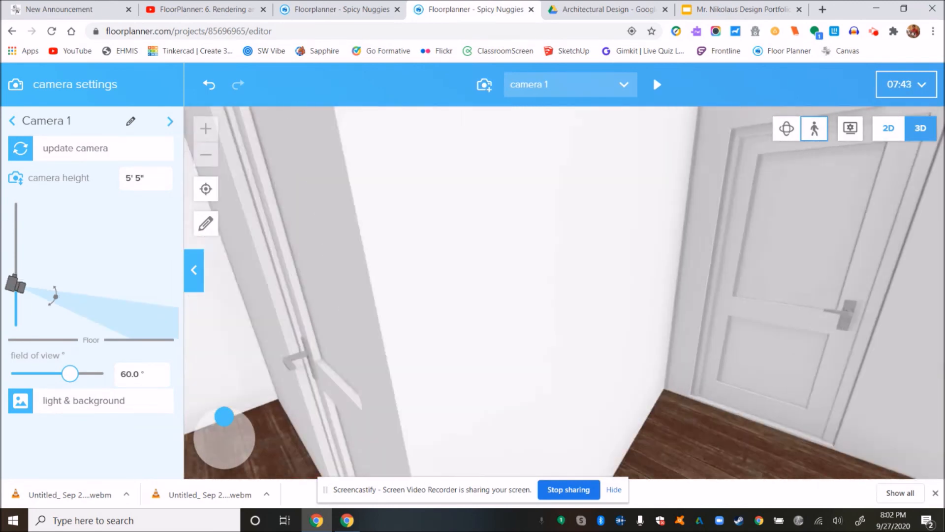
pyautogui.press('Up')
pyautogui.press('Right')
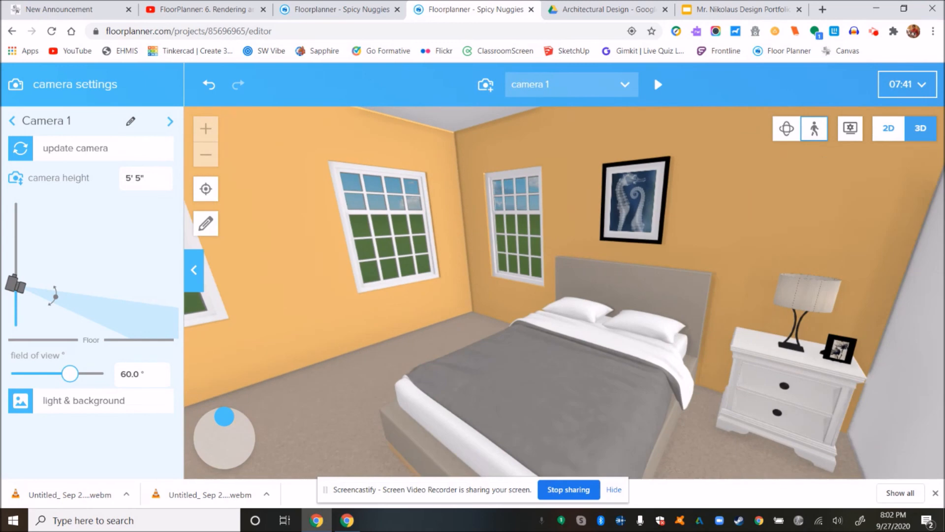
# Back the walking camera away from the bed so the whole bed, nightstand and closet doors are in frame
pyautogui.press('Down')
pyautogui.press('Down')
pyautogui.press('Right')
pyautogui.press('Down')
pyautogui.press('Right')
pyautogui.press('Down')
pyautogui.press('Left')
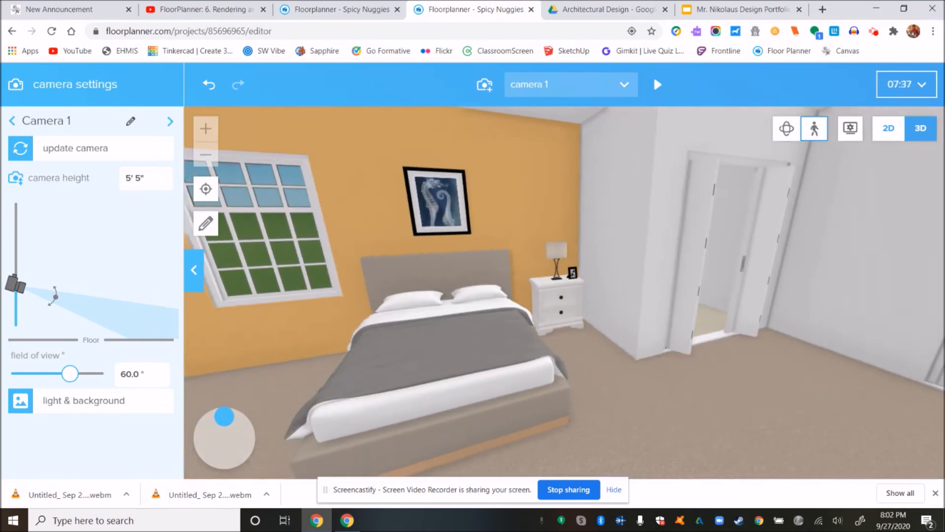
# Position the camera beside the window wall opposite the bed, set its field of view to 96°, and turn it to frame the whole bedroom
pyautogui.press('Down')
pyautogui.press('Right')
pyautogui.press('Left')
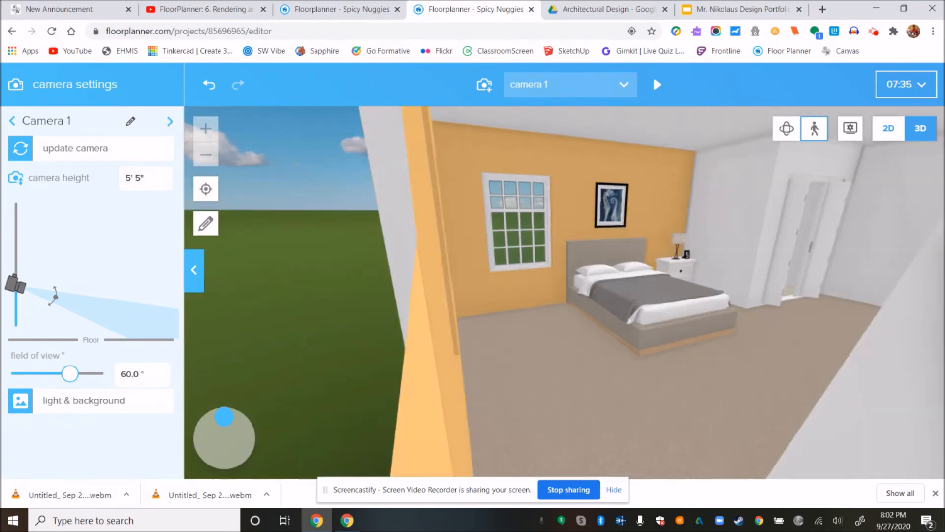
pyautogui.press('Up')
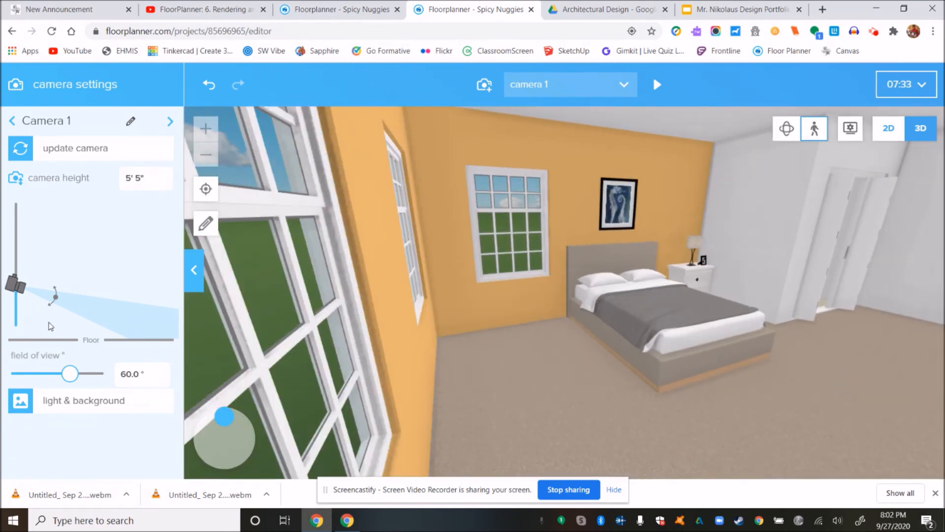
pyautogui.moveTo(72, 376); pyautogui.dragTo(115, 379)
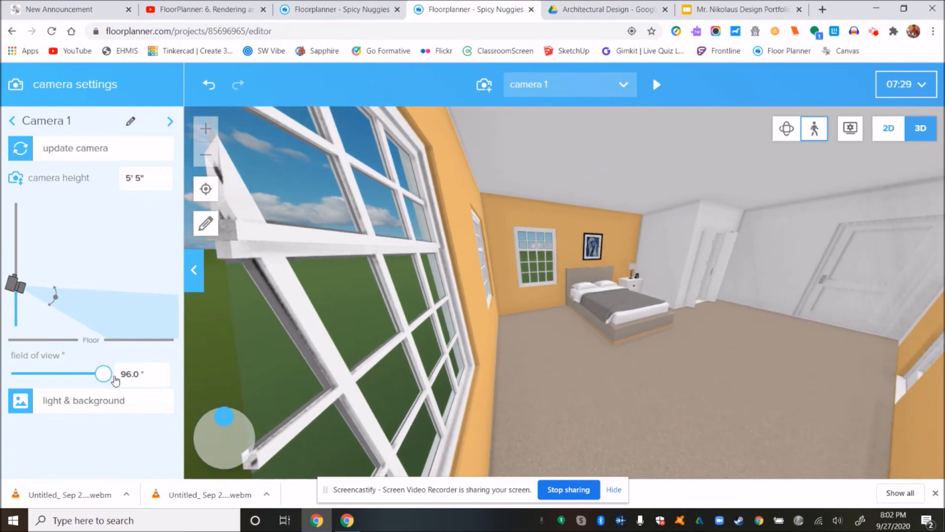
pyautogui.moveTo(443, 315); pyautogui.dragTo(393, 318)
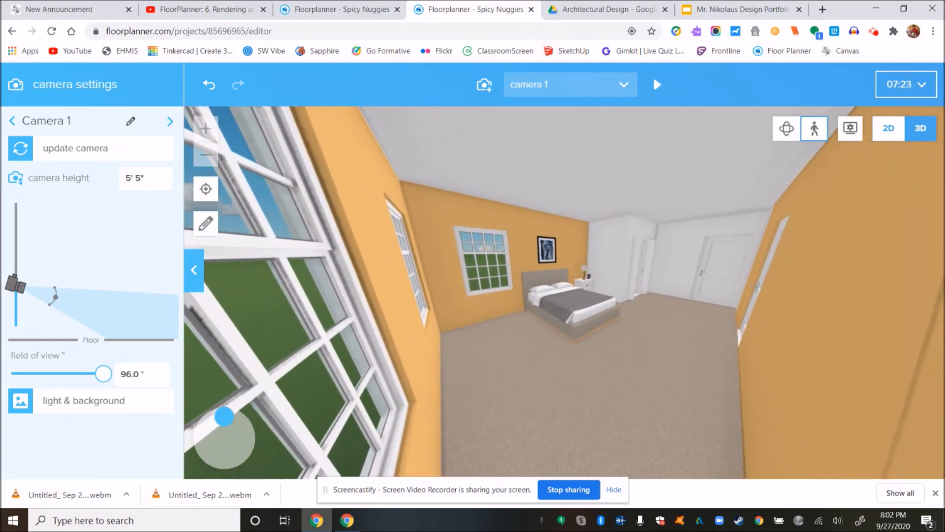